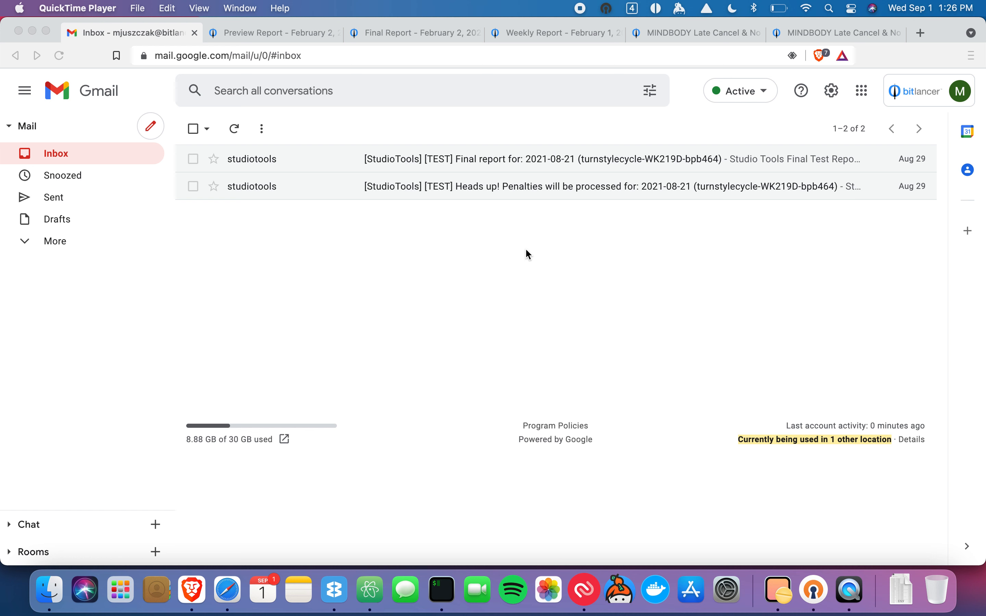
- Read the StudioTools email announcing penalties for 2021-08-21, including its preview report counts, and return to the inbox
click(534, 224)
click(527, 188)
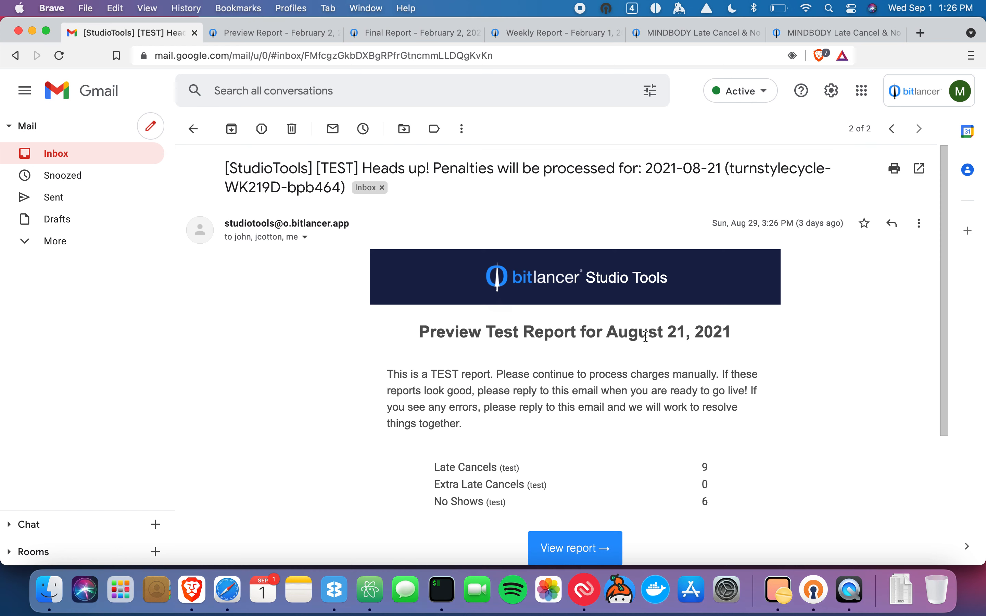
scroll(647, 338, down, 1)
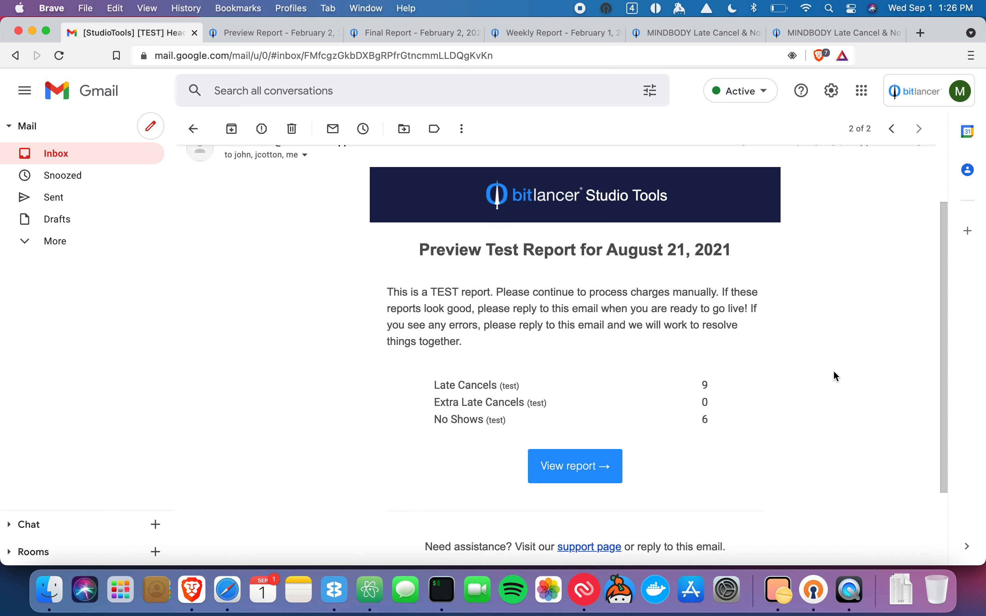
click(194, 130)
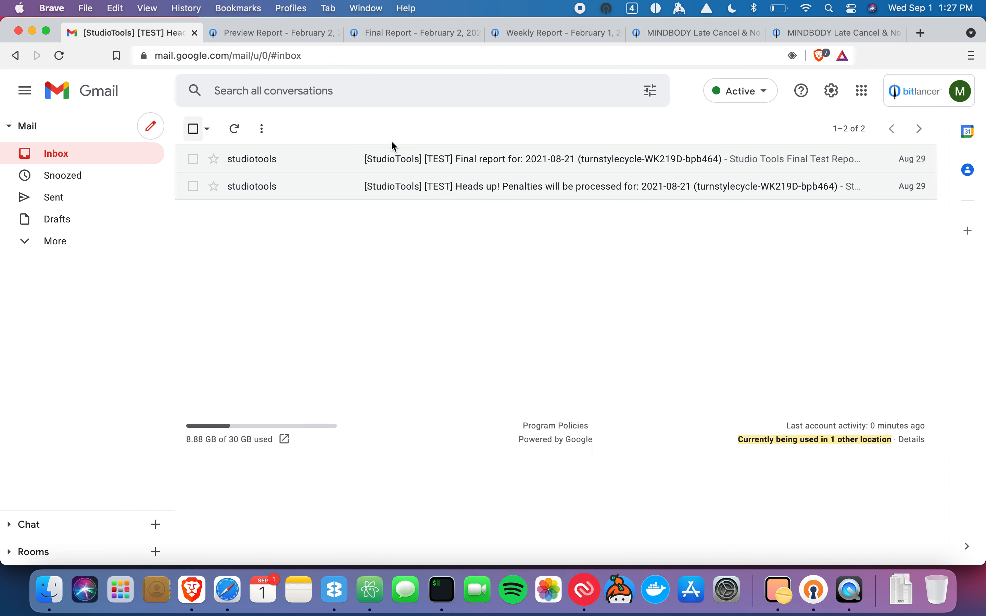
- Read the StudioTools final test report email for 2021-08-21 and return to the inbox
click(476, 164)
scroll(817, 313, down, 3)
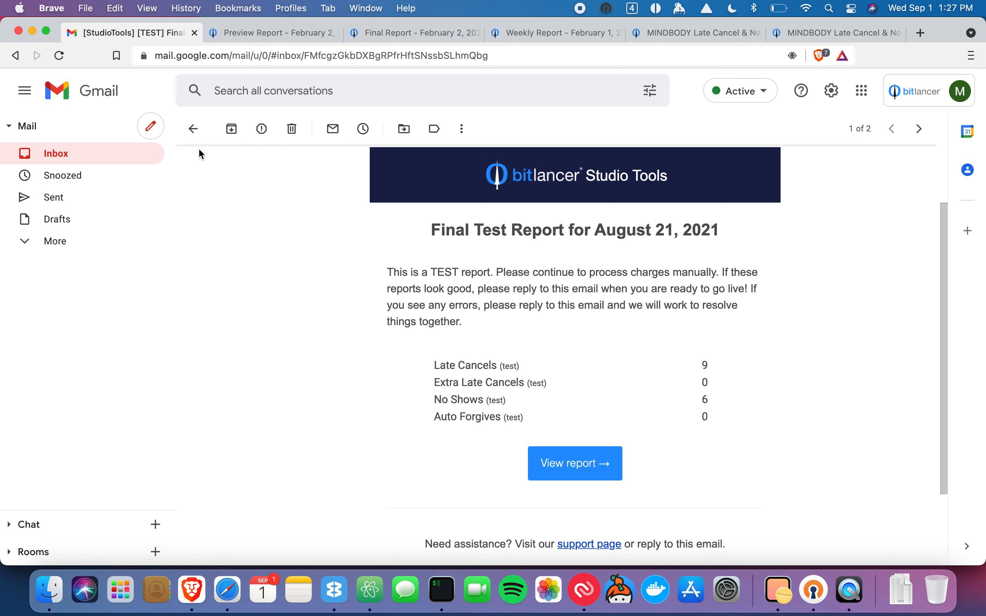
click(194, 130)
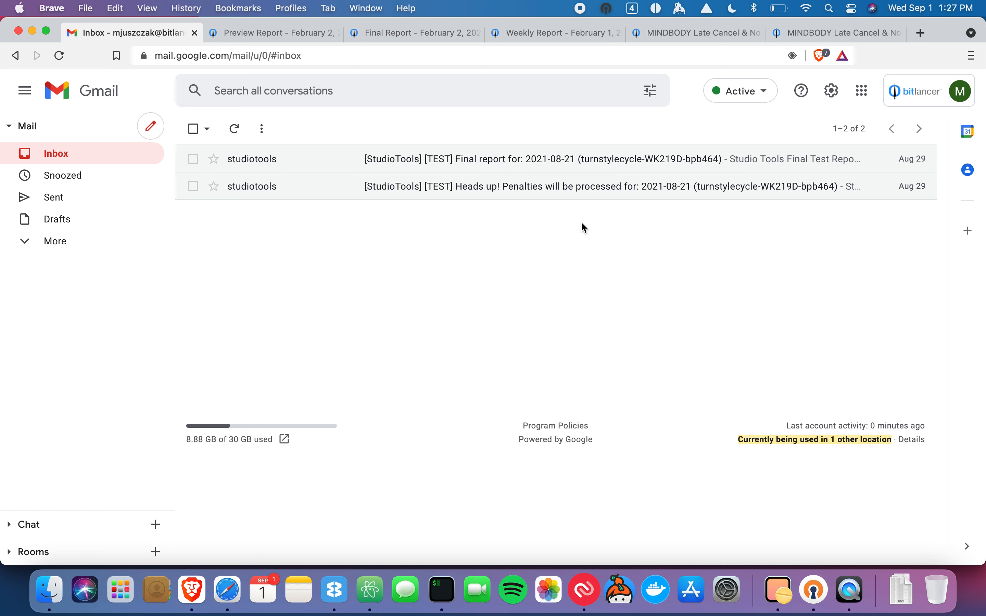
- Switch to the Preview Report for February 2, 2021 and look through its client entries
click(285, 32)
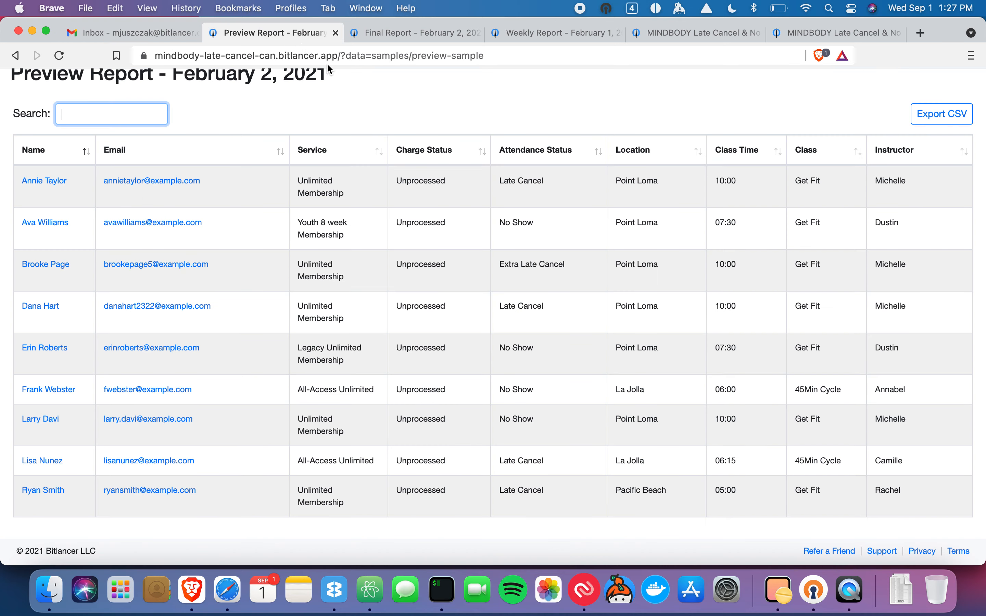
scroll(454, 214, up, 4)
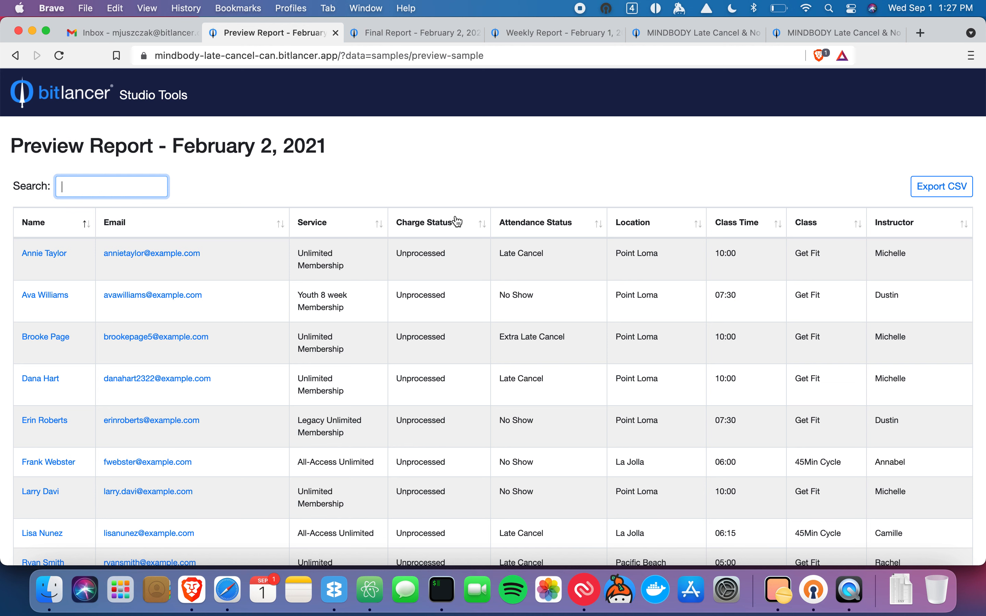
scroll(457, 223, down, 3)
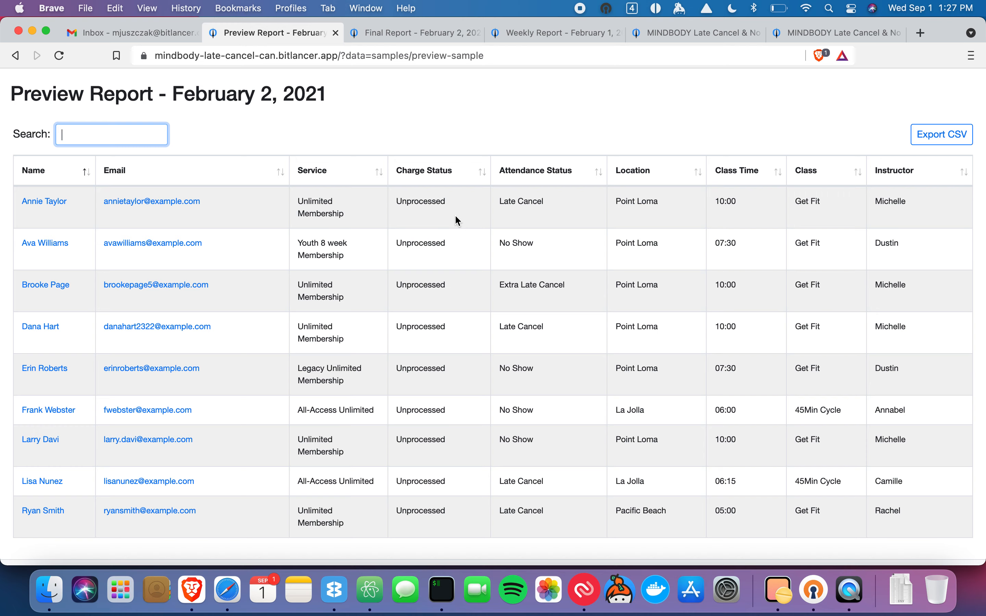
- Search the preview report for a client's first name and clear the search
text(annie)
key(BackSpace)
key(BackSpace)
key(BackSpace)
key(BackSpace)
key(BackSpace)
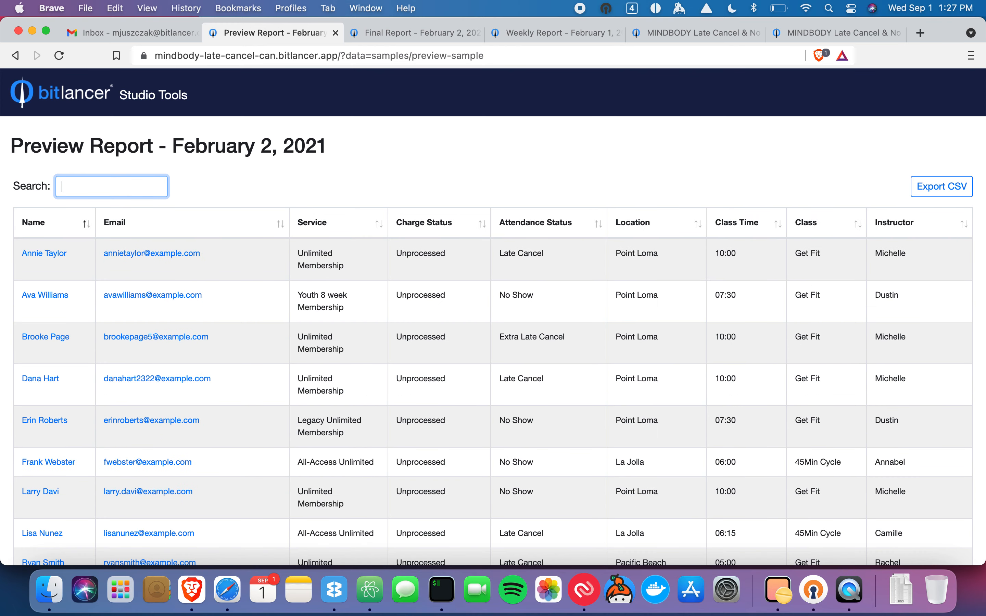
- Filter the preview report by "no show" and clear the filter
text(no show)
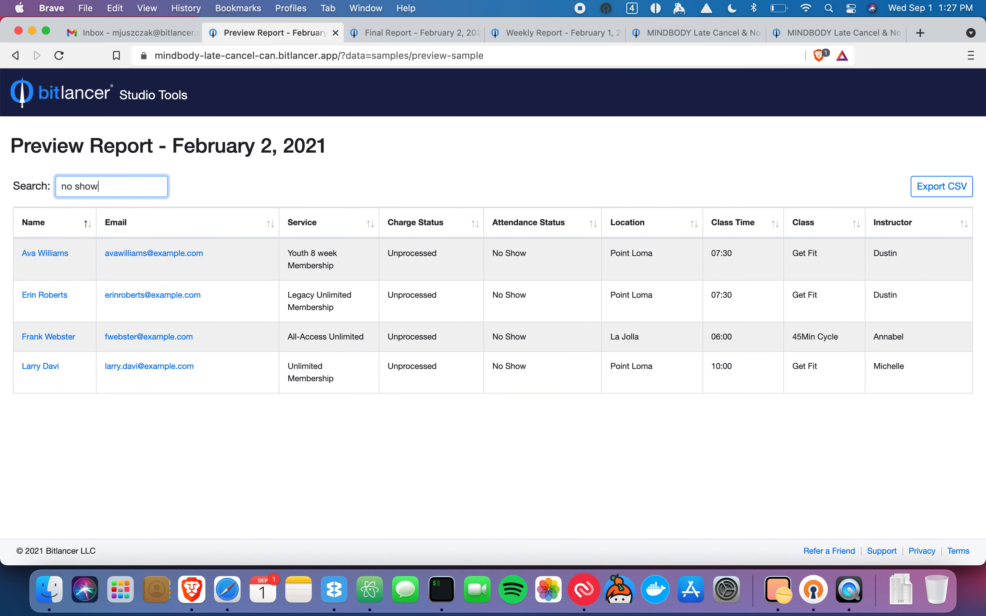
key(BackSpace)
key(BackSpace)
key(BackSpace)
key(BackSpace)
key(BackSpace)
key(BackSpace)
key(BackSpace)
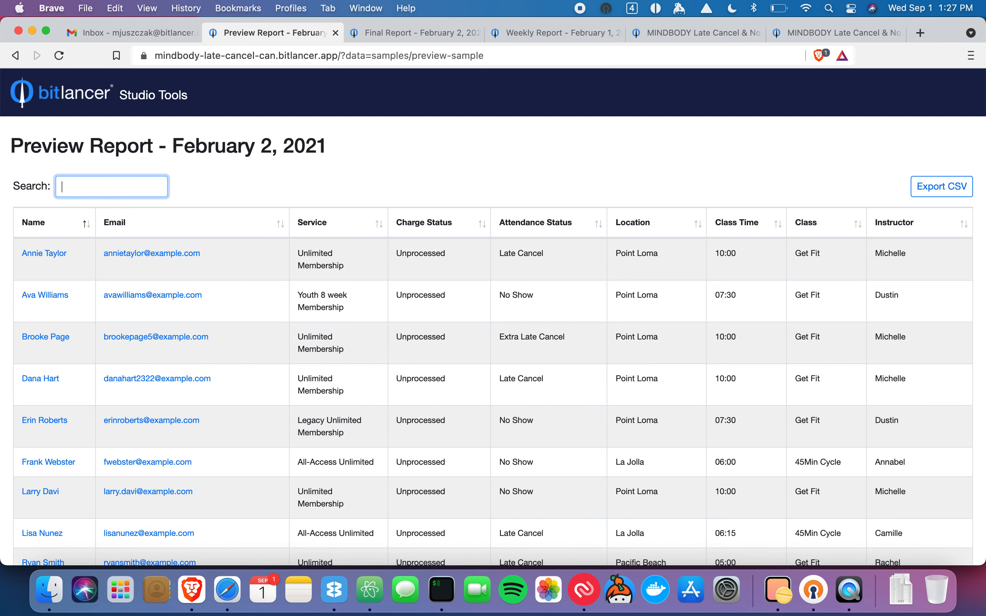
- Filter the preview report by the class time 10:00, clear the filter and review the full list
text(10:00)
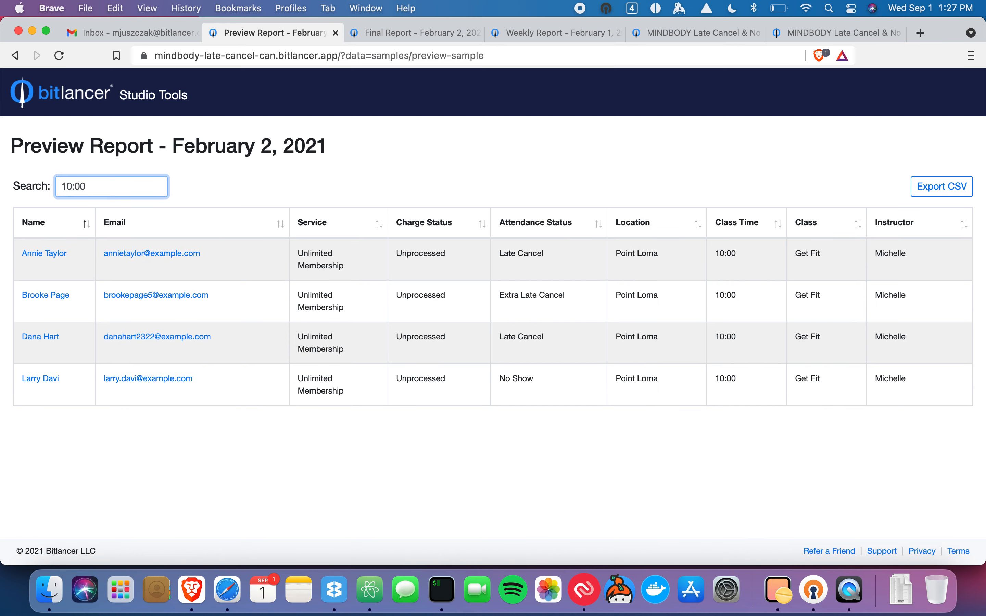
key(BackSpace)
key(BackSpace)
key(BackSpace)
key(BackSpace)
key(BackSpace)
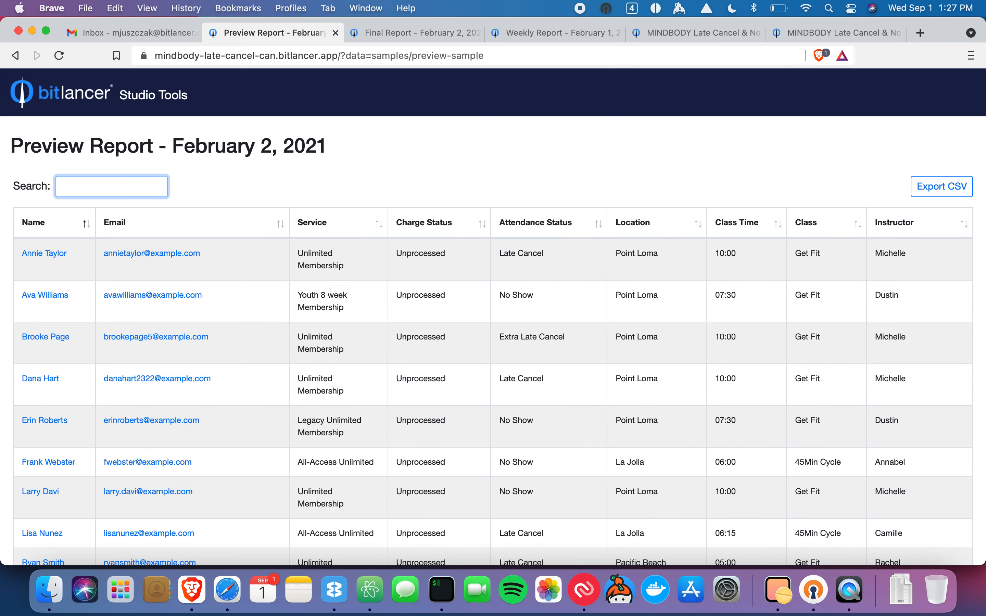
scroll(766, 277, down, 3)
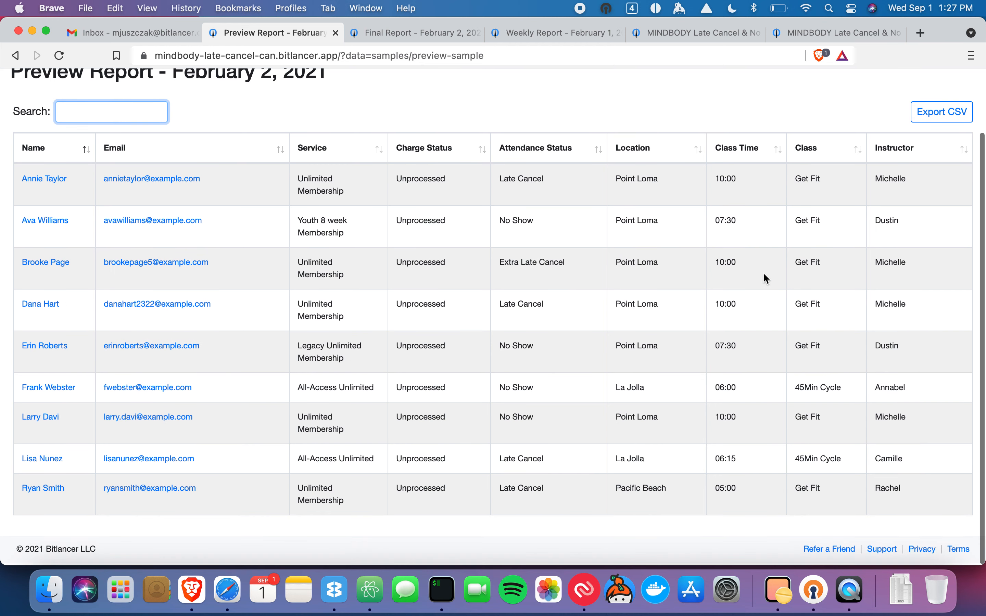
scroll(764, 276, up, 1)
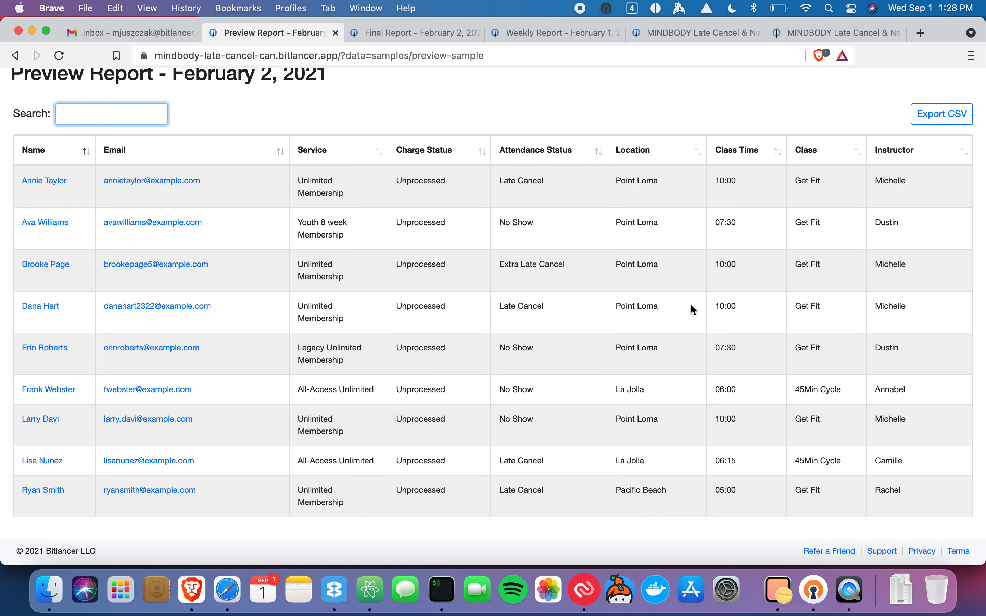
- Open the Final Report for February 2, 2021 and highlight the "Account Debited" and "Credit Card Is Expired" charge statuses in turn
click(396, 40)
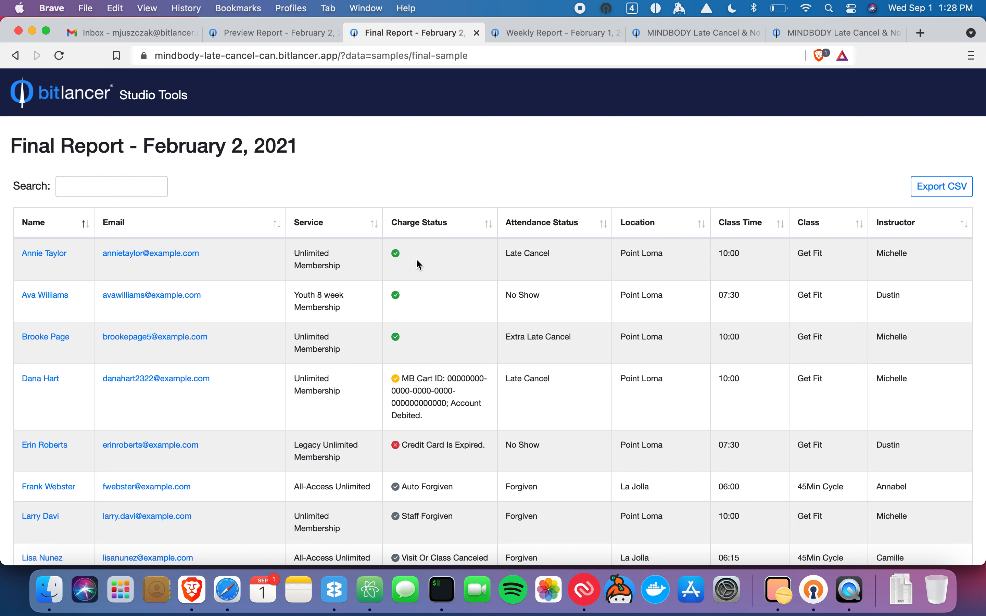
scroll(422, 272, down, 3)
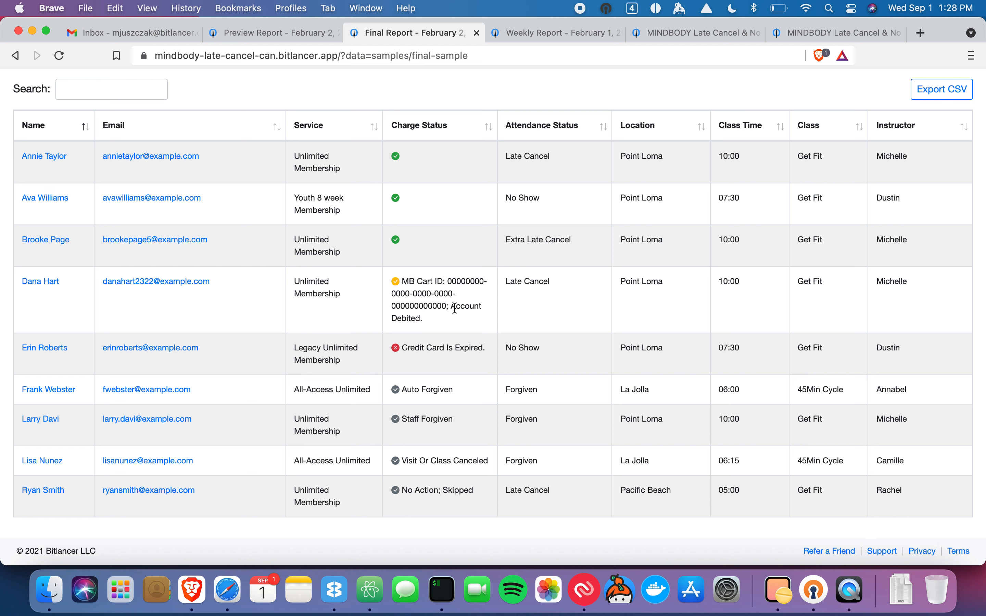
drag(460, 322, 454, 310)
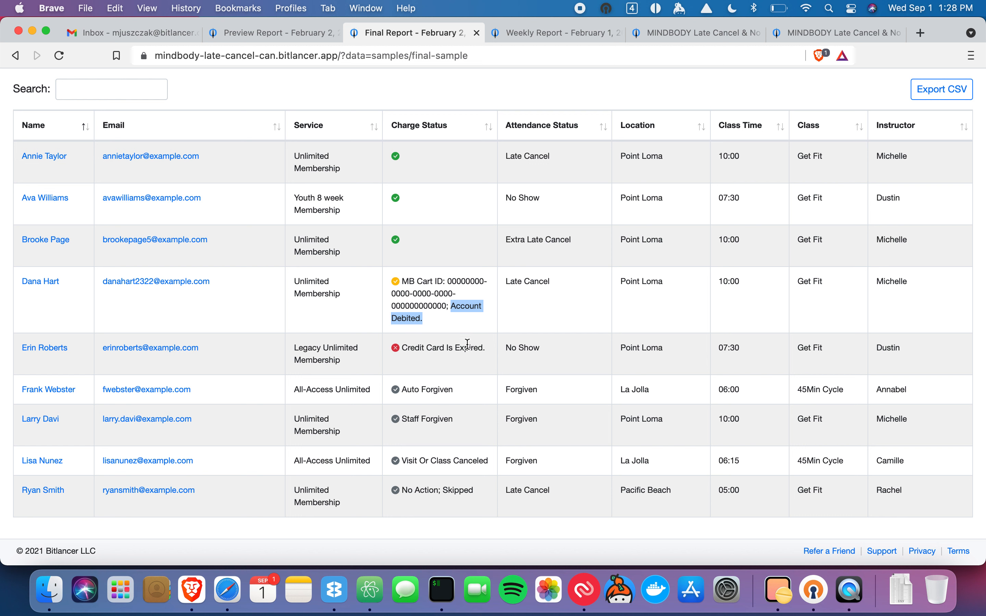
click(483, 351)
drag(471, 348, 391, 346)
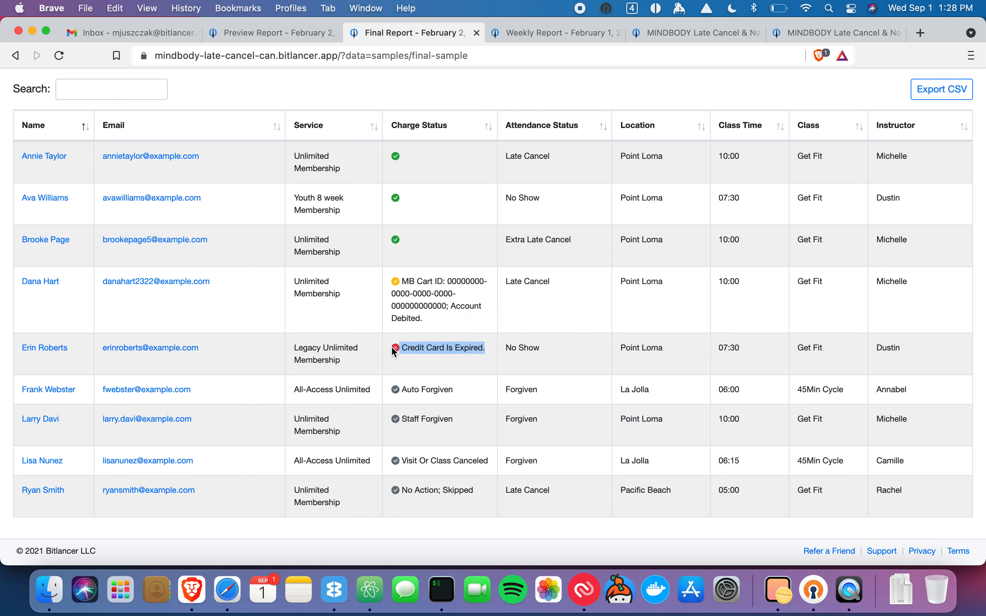
click(442, 368)
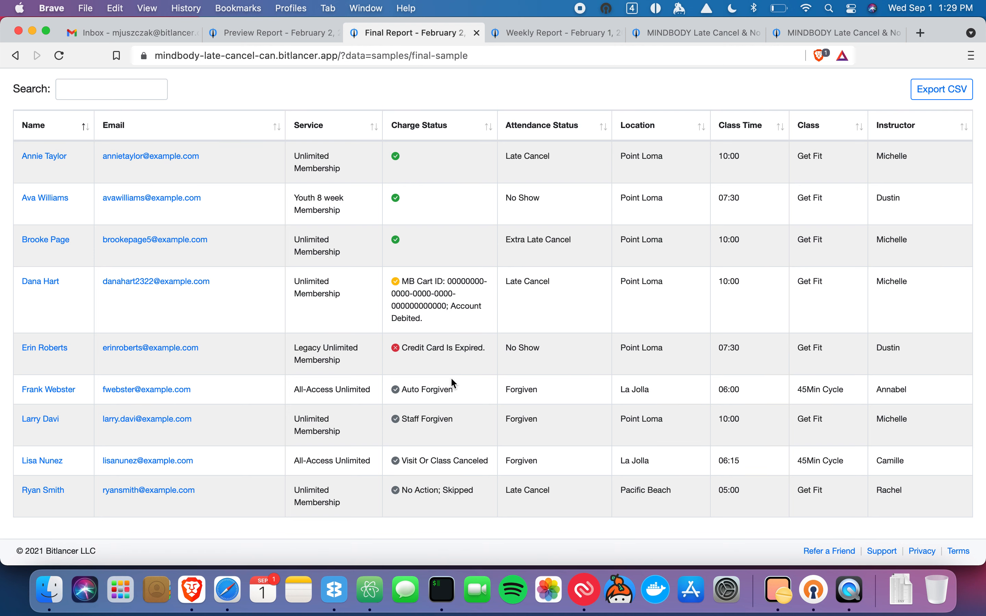
- Highlight the "Auto Forgiven", "Staff Forgiven" and "No Action; Skipped" charge statuses one after another in the final report
drag(460, 387, 402, 389)
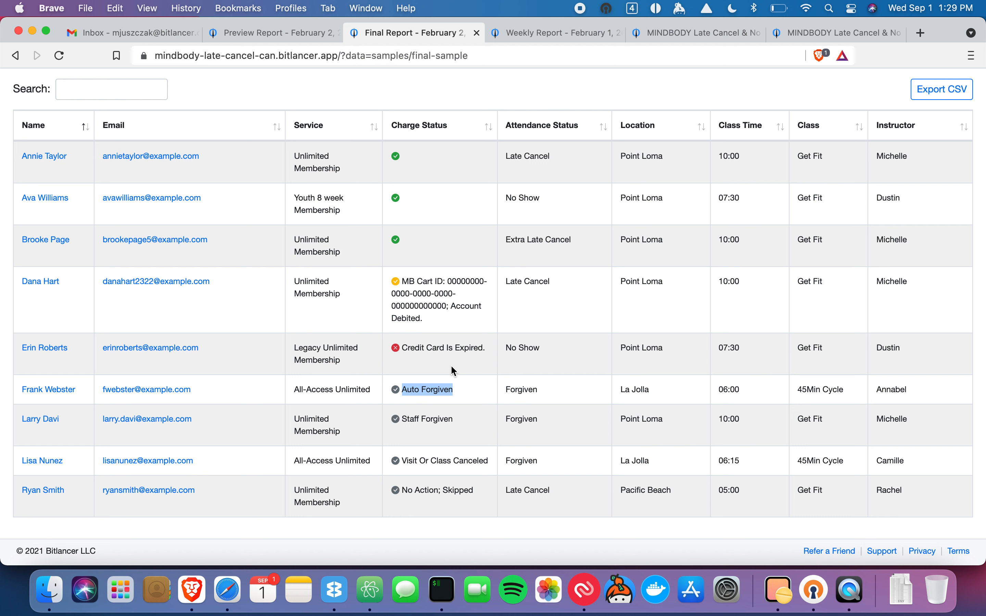
click(460, 394)
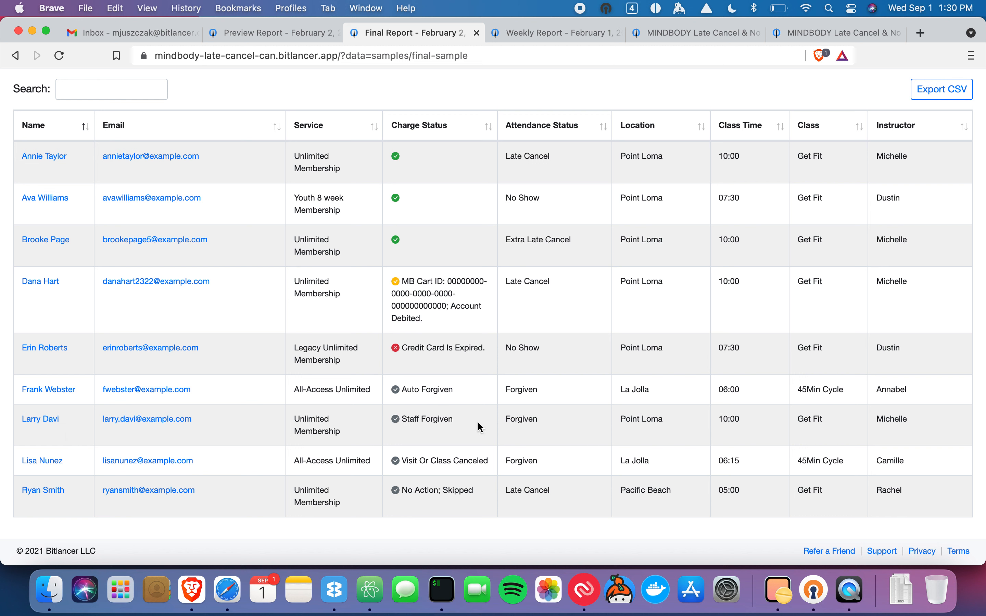
drag(468, 418, 401, 420)
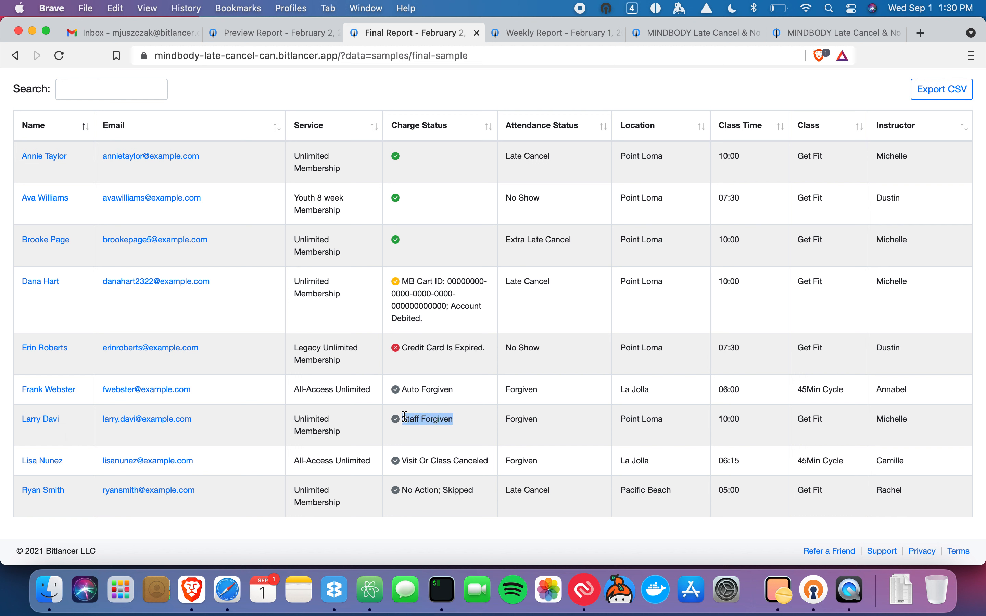
click(460, 422)
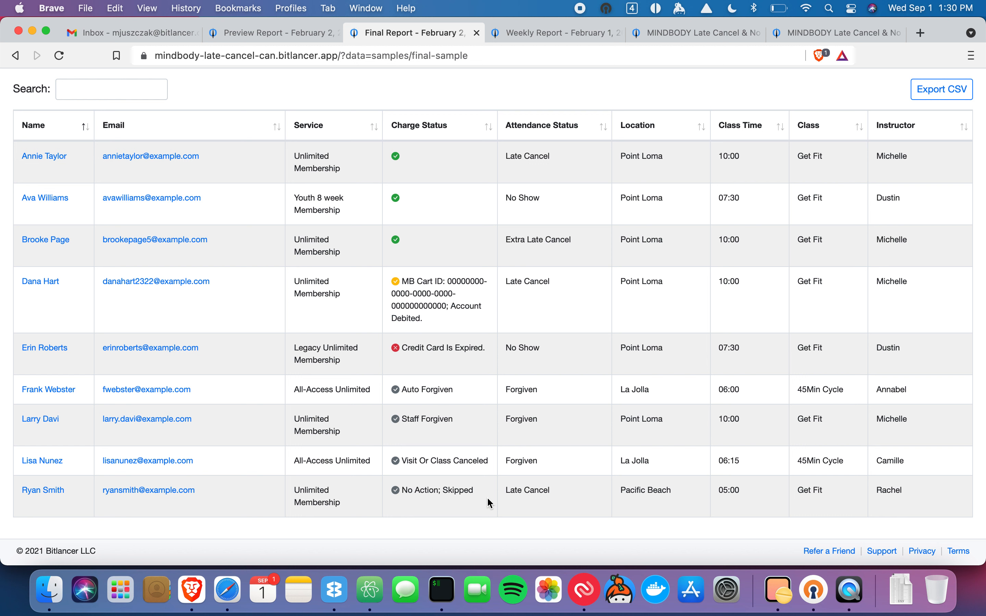
drag(483, 494, 405, 492)
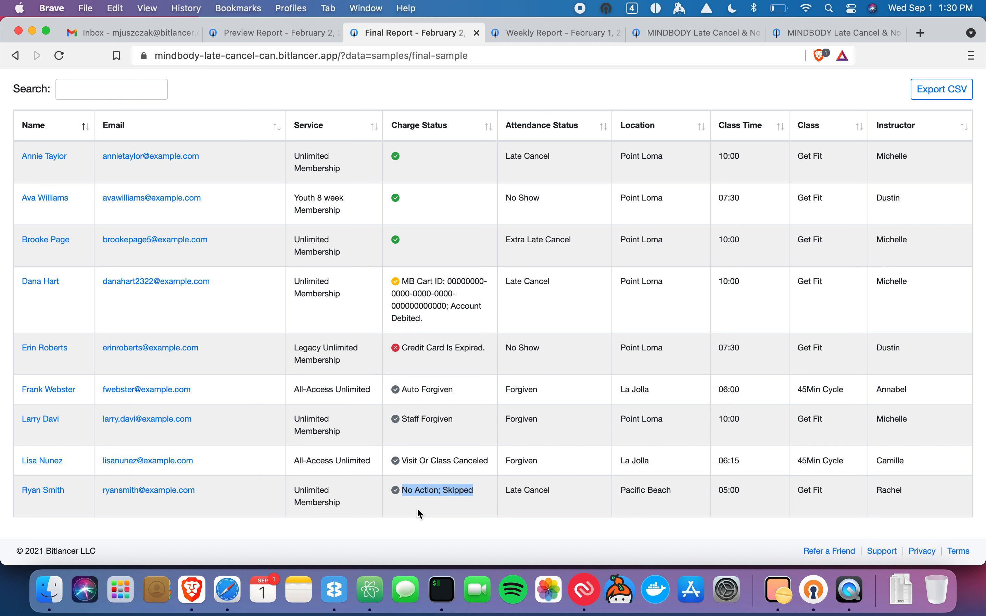
click(591, 385)
- Highlight the "Extra Late Cancel" attendance status and the first "No Show" attendance status in the final report
drag(572, 240, 507, 244)
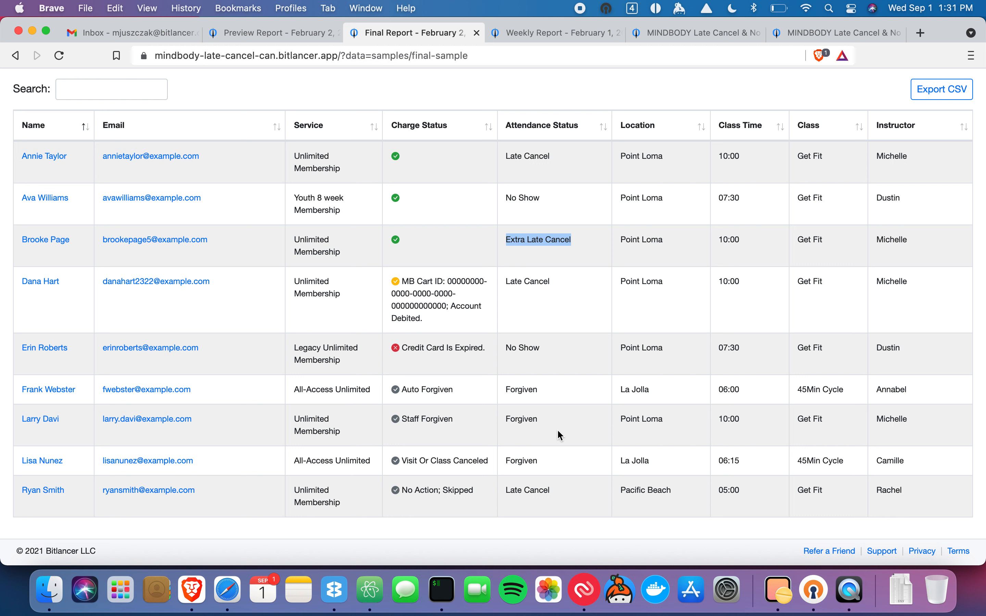
double_click(527, 200)
triple_click(527, 200)
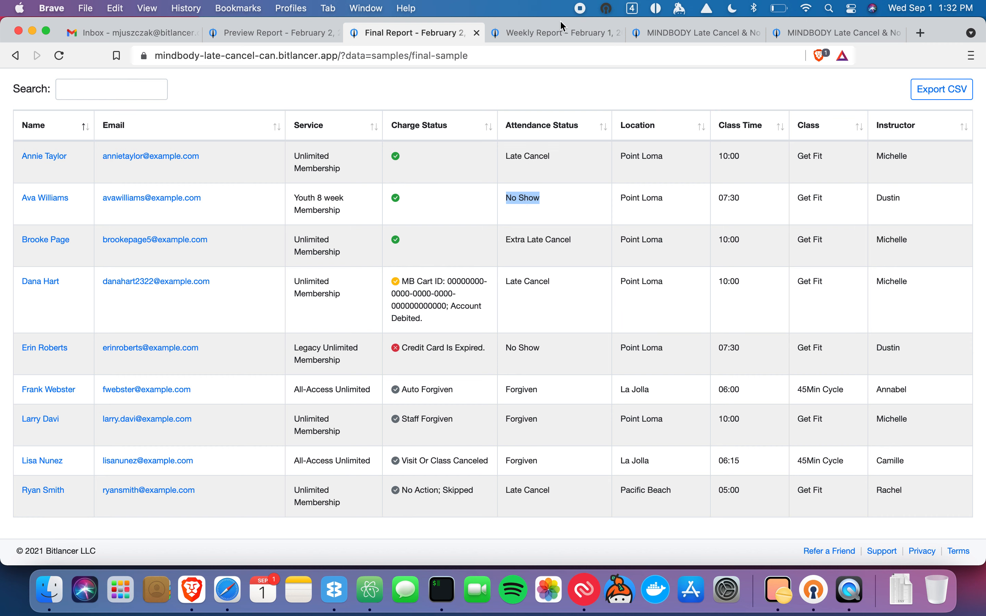
- Open the Weekly Report for February 1 to February 7, 2021 and look through its entries
click(560, 32)
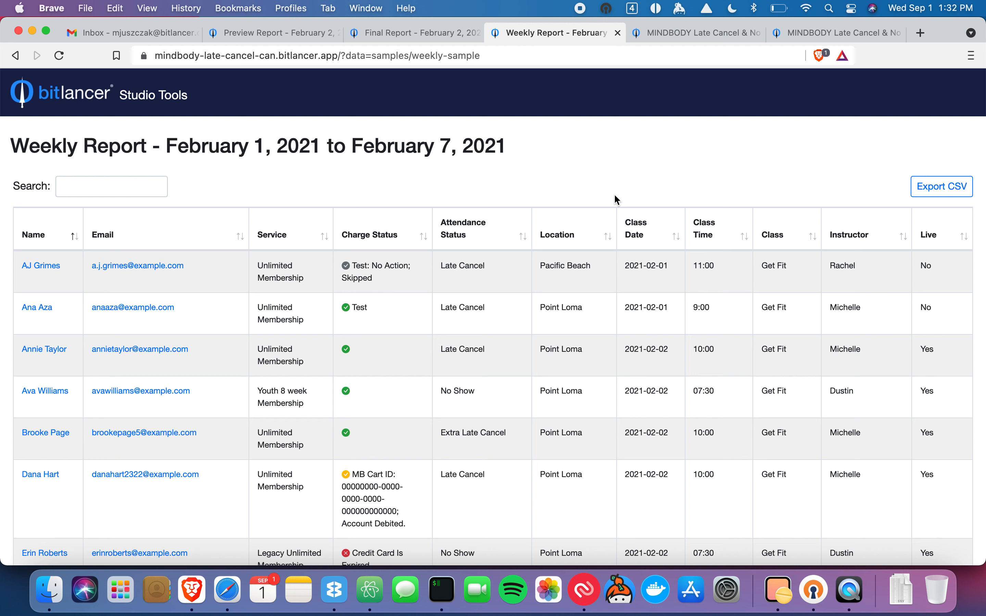
scroll(617, 198, down, 8)
scroll(617, 199, up, 8)
- Filter the weekly report by "pacific beach" and clear the filter
click(115, 188)
text(pacific beach)
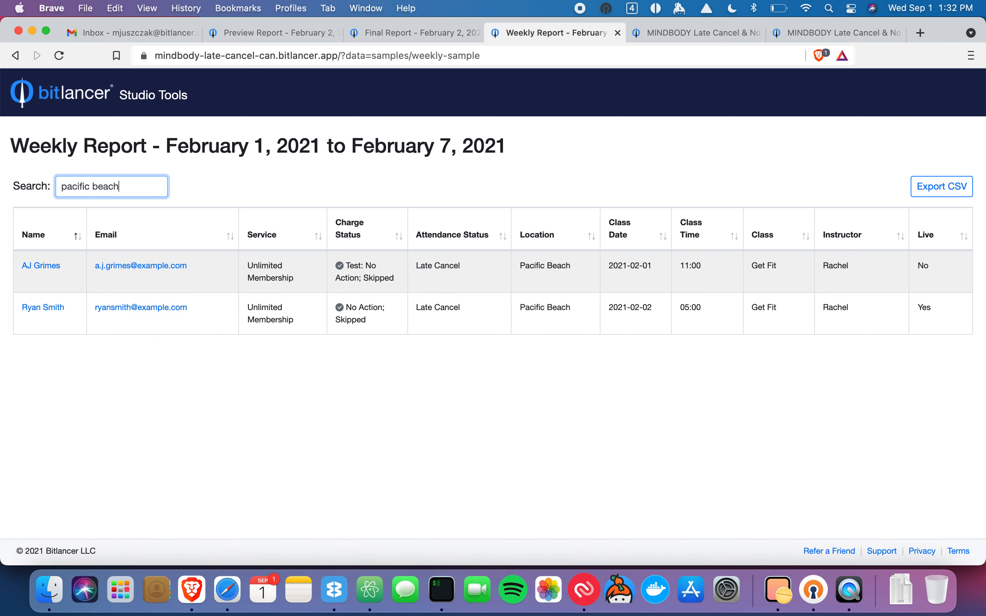
key(BackSpace)
key(BackSpace)
key(BackSpace)
key(BackSpace)
key(BackSpace)
key(BackSpace)
key(BackSpace)
key(BackSpace)
key(BackSpace)
key(BackSpace)
key(BackSpace)
key(BackSpace)
key(BackSpace)
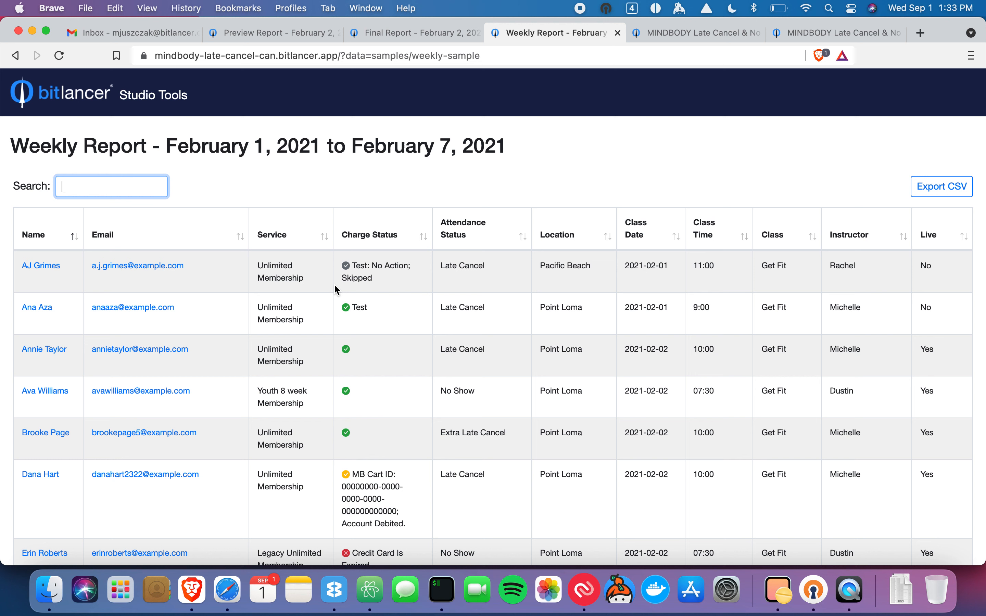
- Browse the Late Cancel FAQ and read the answer to "Can you provide a full example?"
click(723, 34)
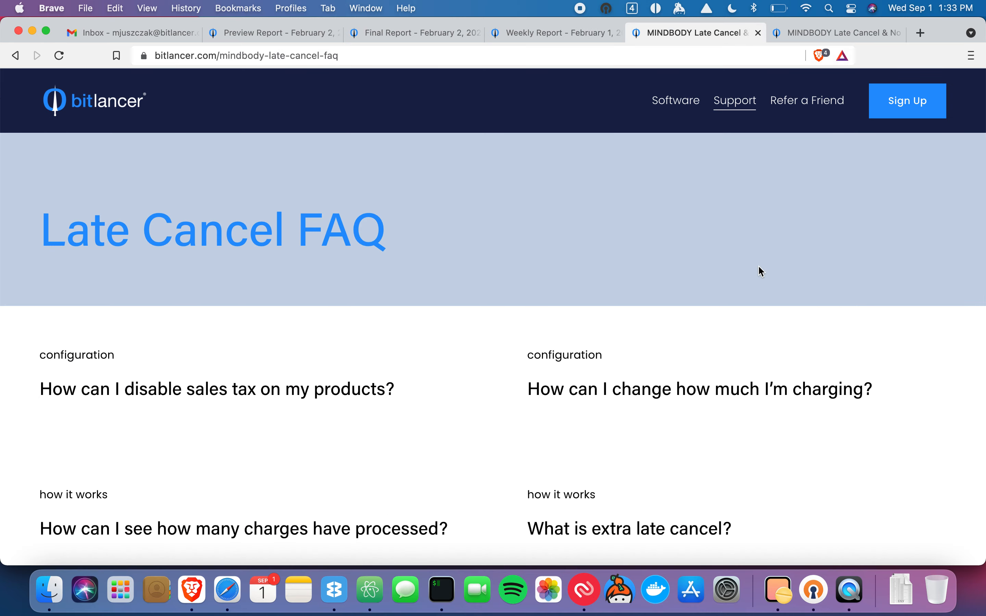
scroll(763, 272, down, 3)
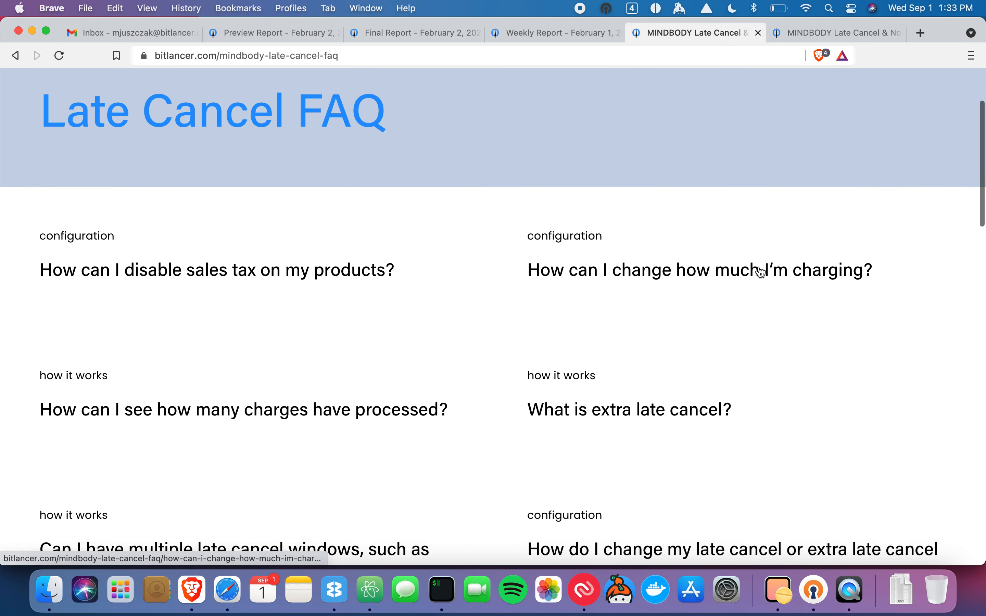
scroll(762, 272, down, 5)
scroll(763, 272, down, 3)
scroll(763, 272, down, 7)
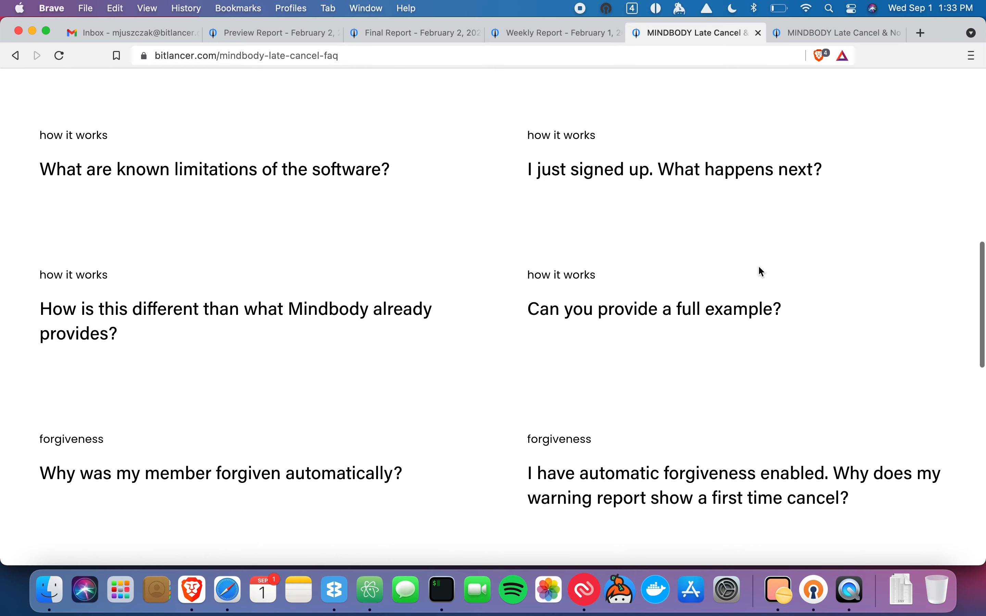
click(714, 308)
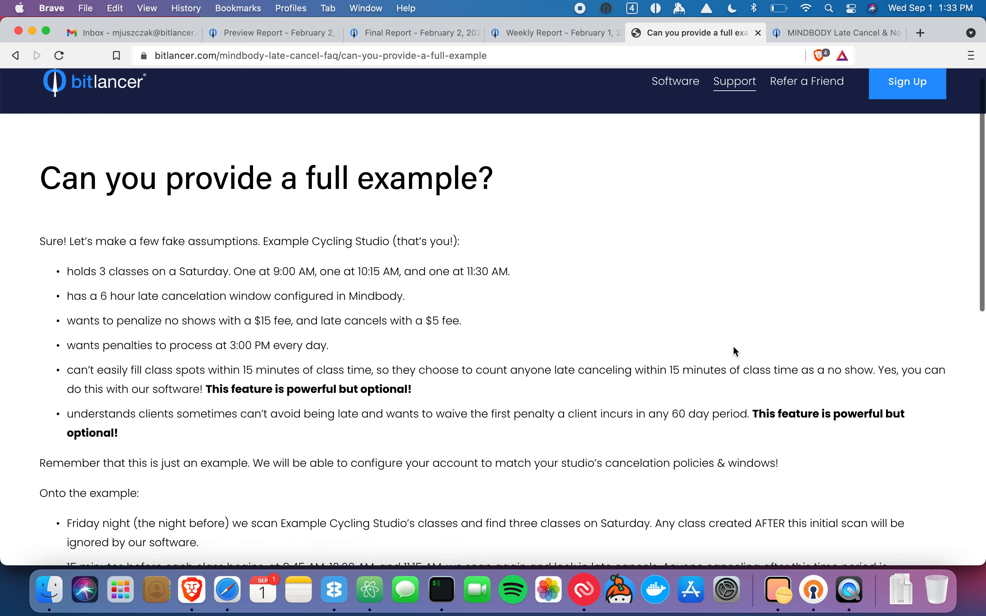
scroll(737, 351, down, 8)
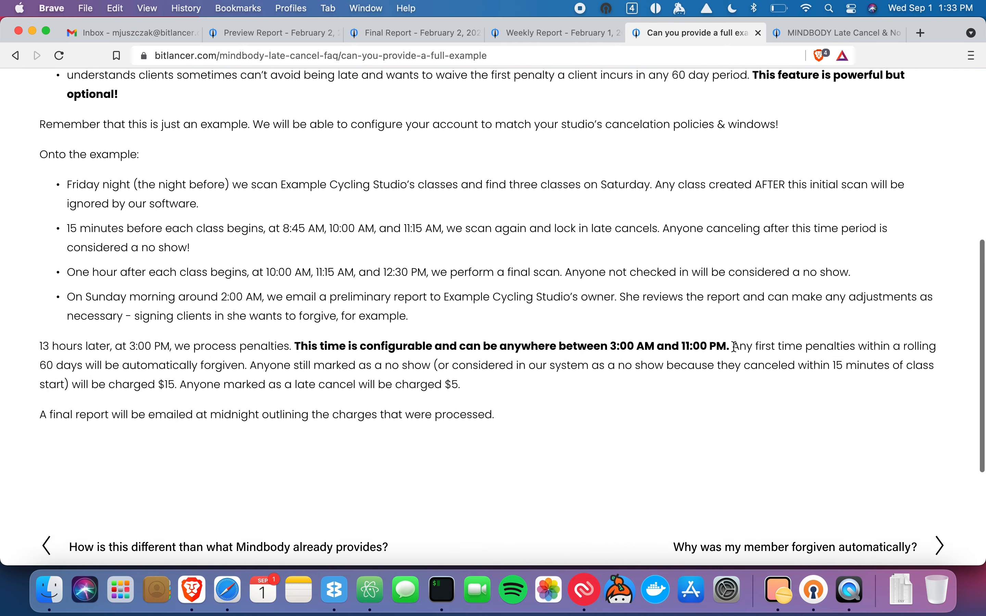
- Return to the Late Cancel FAQ overview and look through its forgiveness, errors & failures, customer notification, billing, configuration and how-it-works questions
scroll(735, 347, up, 10)
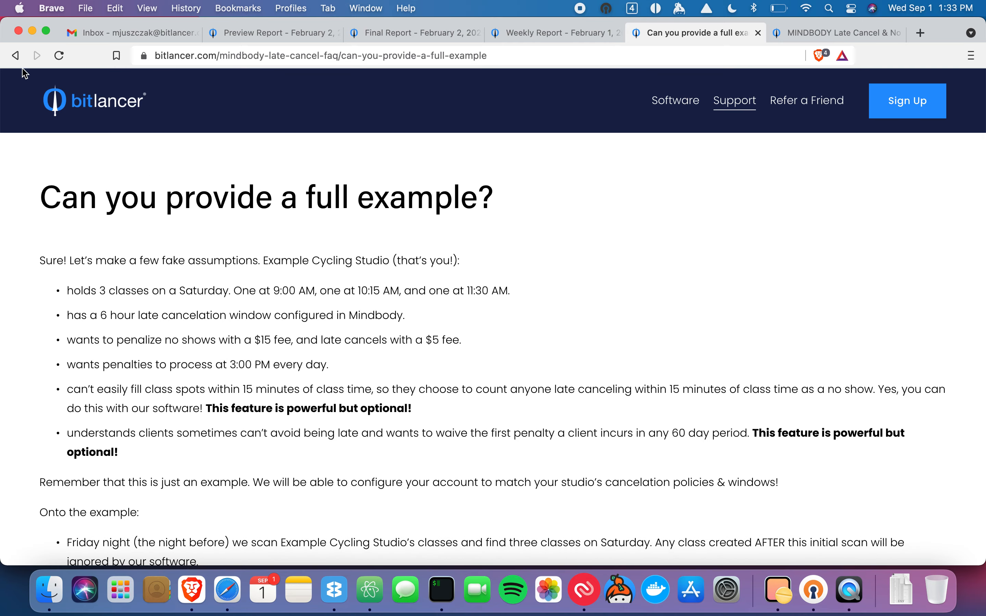
click(16, 56)
scroll(469, 287, down, 4)
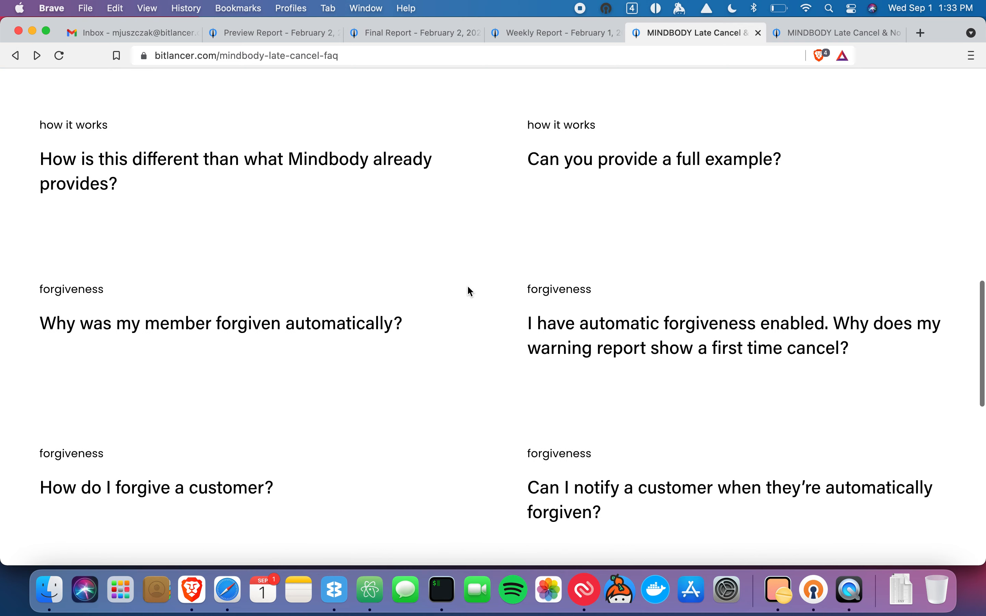
scroll(469, 287, down, 4)
scroll(467, 288, down, 4)
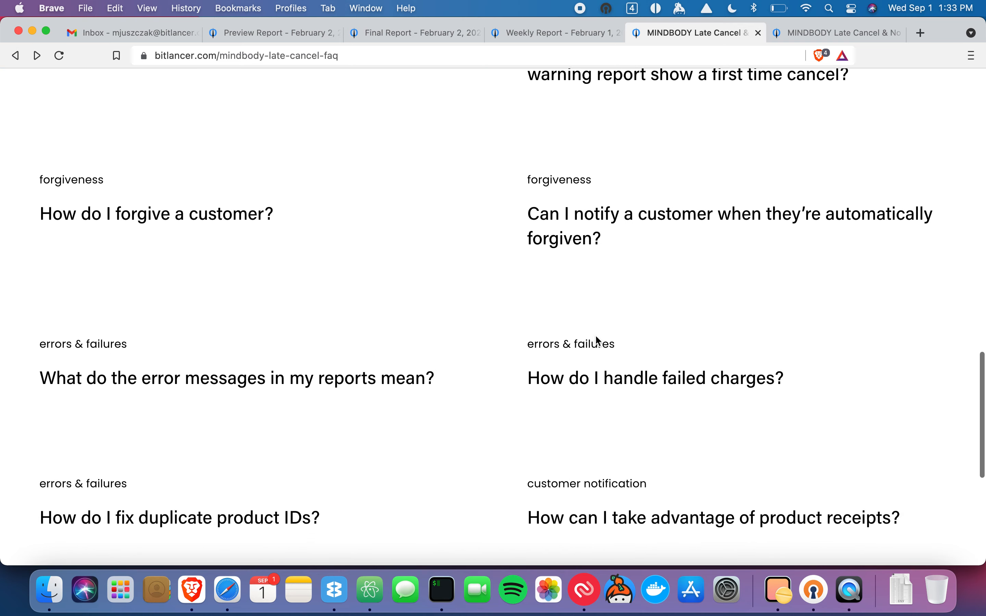
scroll(509, 419, down, 2)
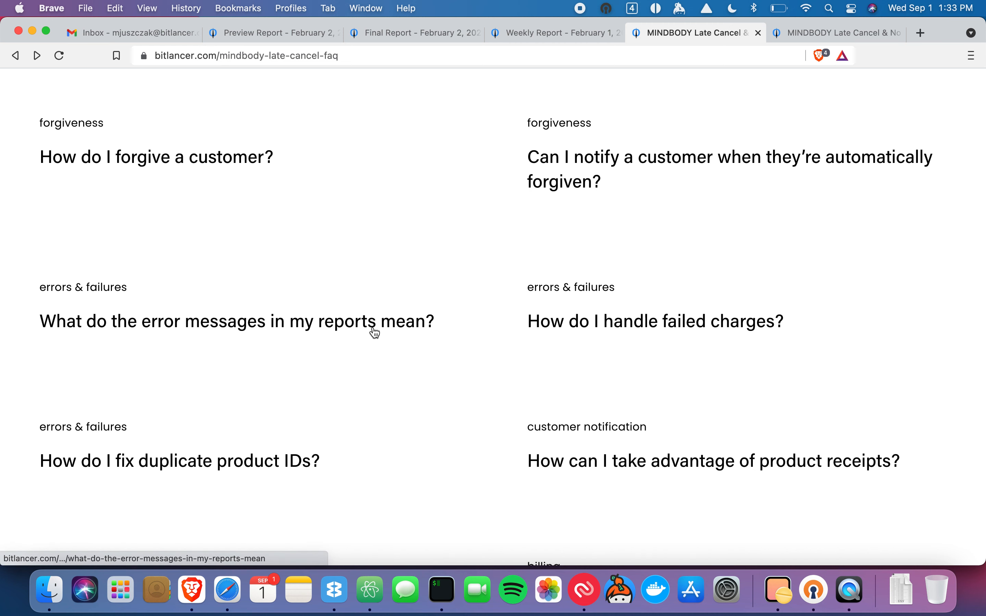
scroll(402, 365, down, 5)
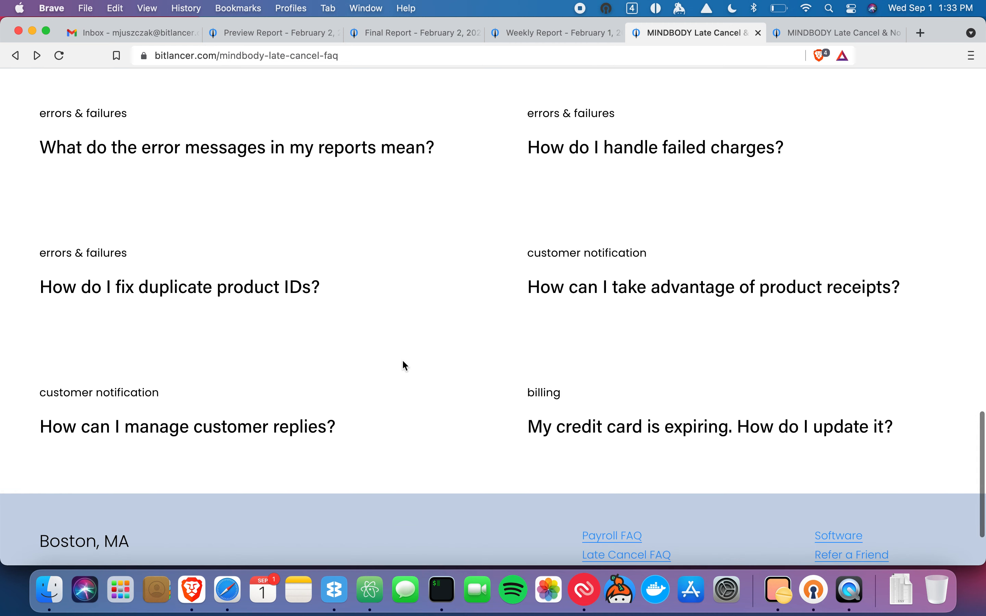
scroll(544, 407, up, 6)
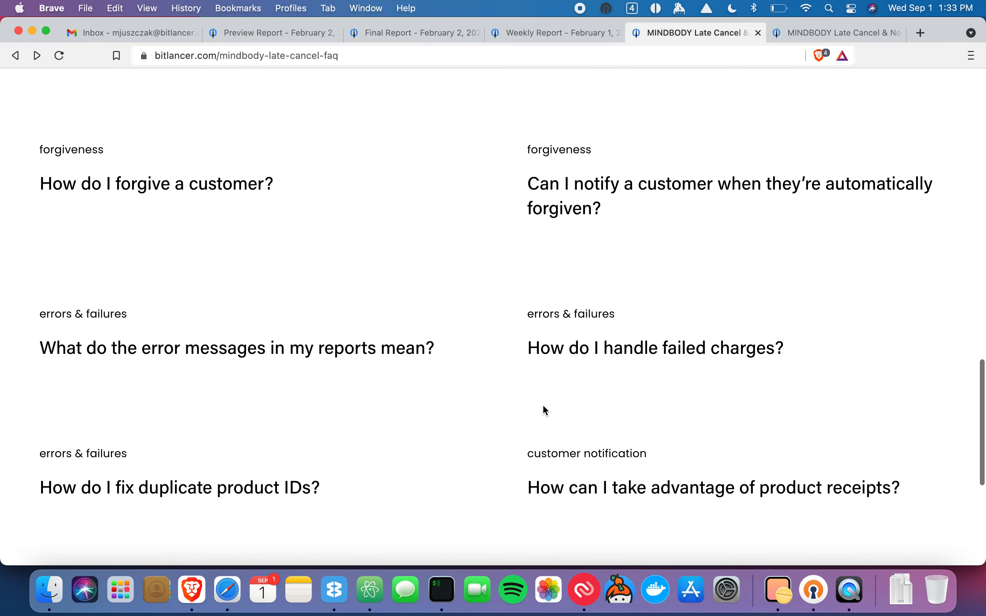
scroll(546, 410, up, 9)
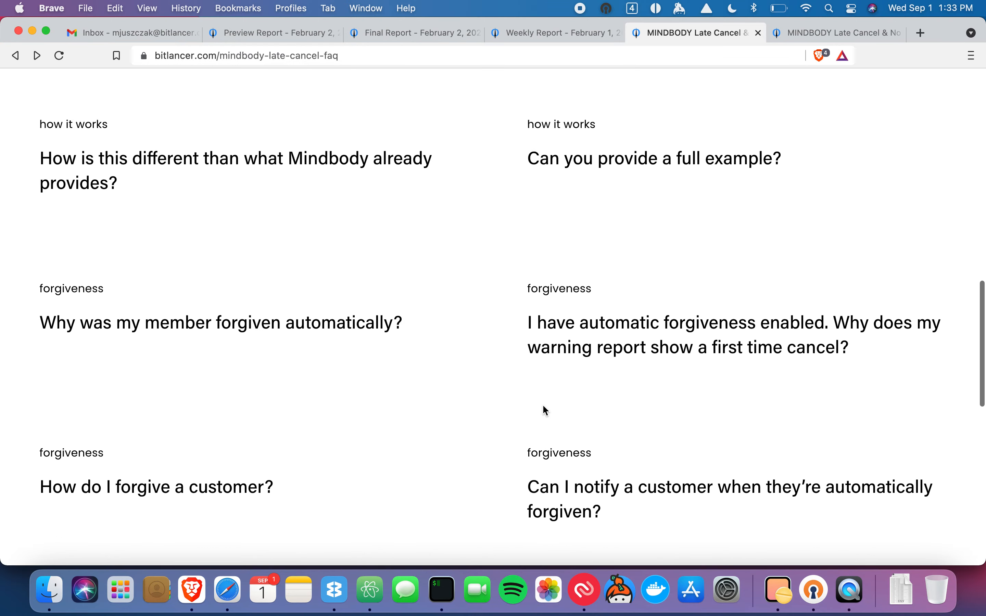
scroll(546, 411, up, 4)
scroll(546, 410, up, 4)
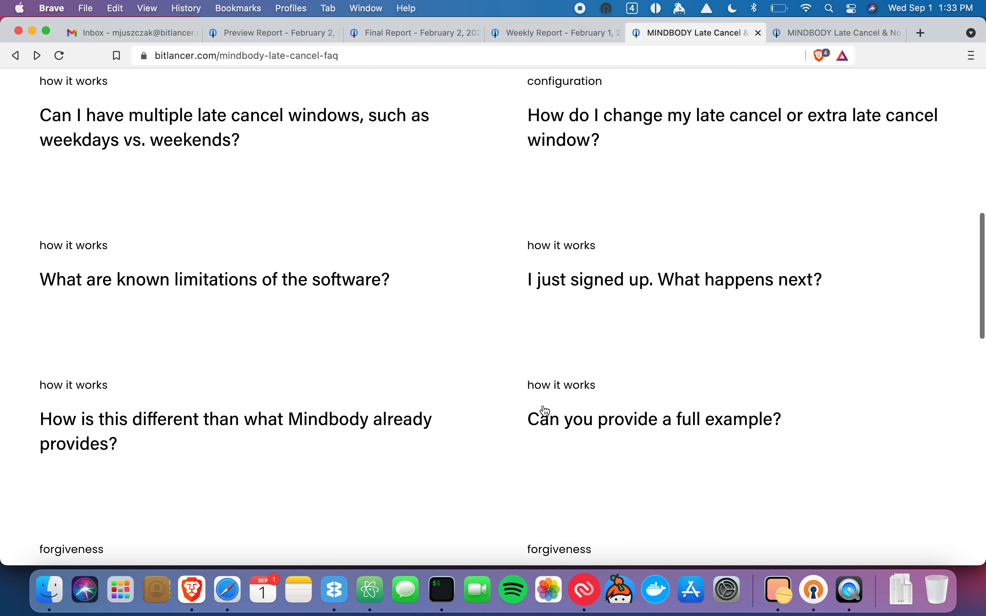
scroll(546, 410, up, 4)
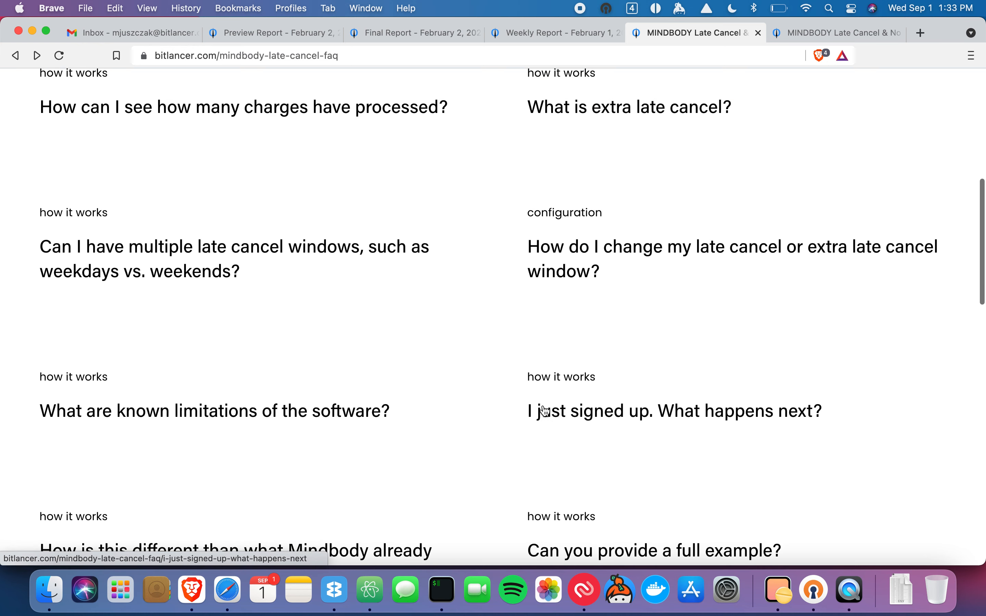
scroll(546, 411, up, 6)
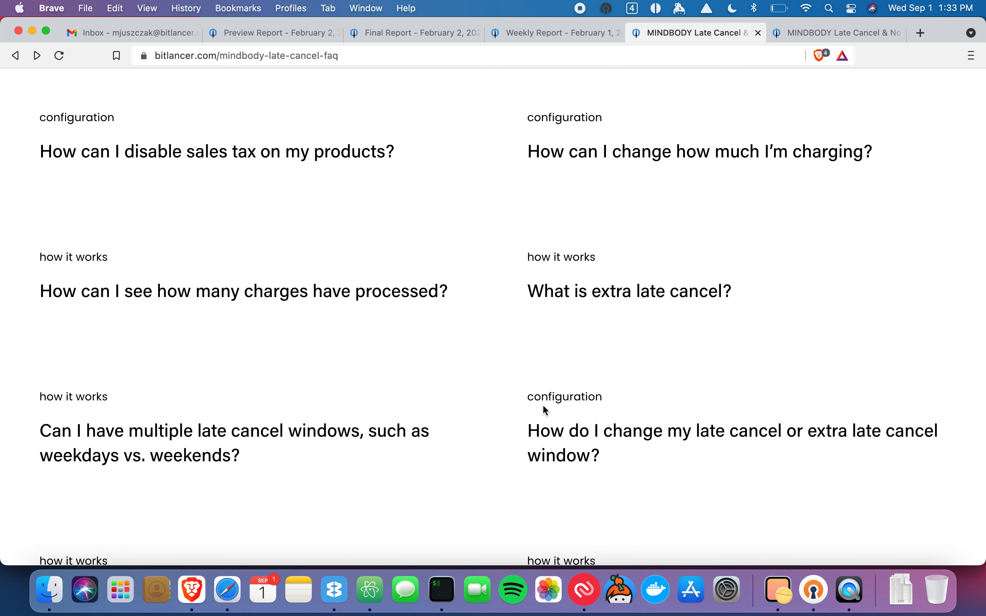
scroll(546, 411, up, 8)
- Open the Mindbody late cancel and no-show product page and look through its sample reports, pricing plans, customer testimonials and contact section
click(837, 34)
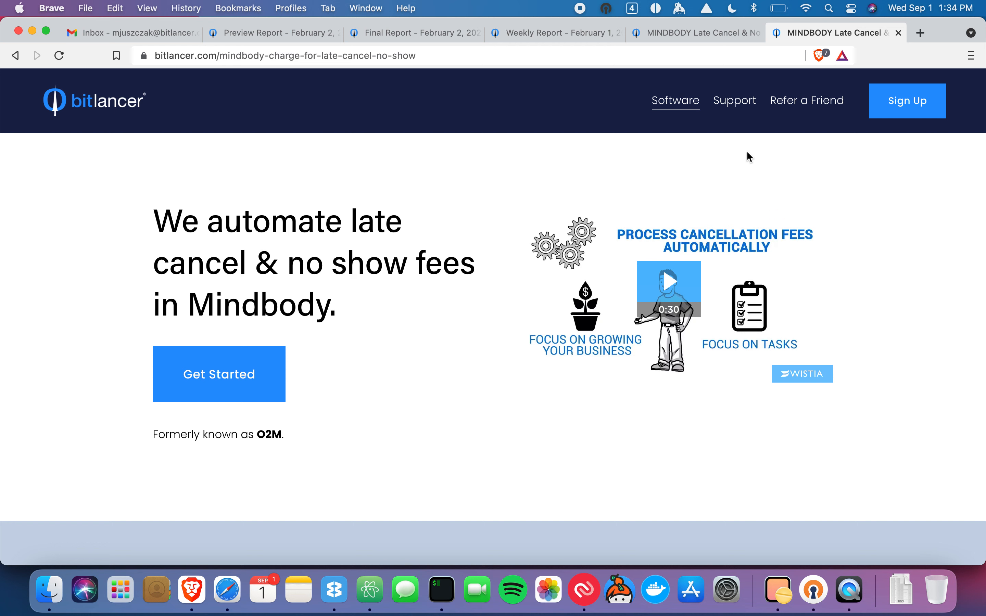
mouse_move(672, 107)
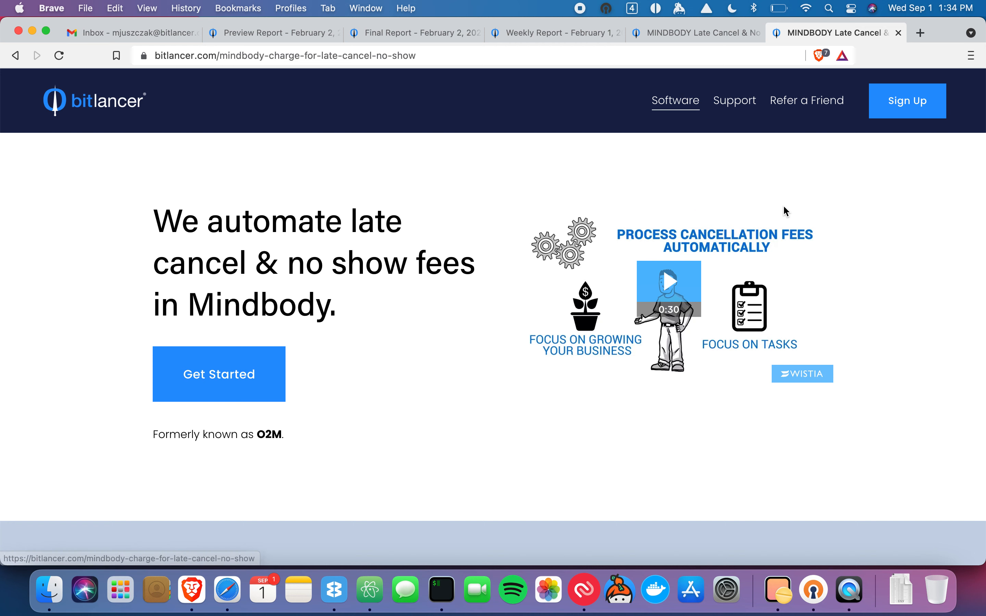
scroll(768, 331, down, 15)
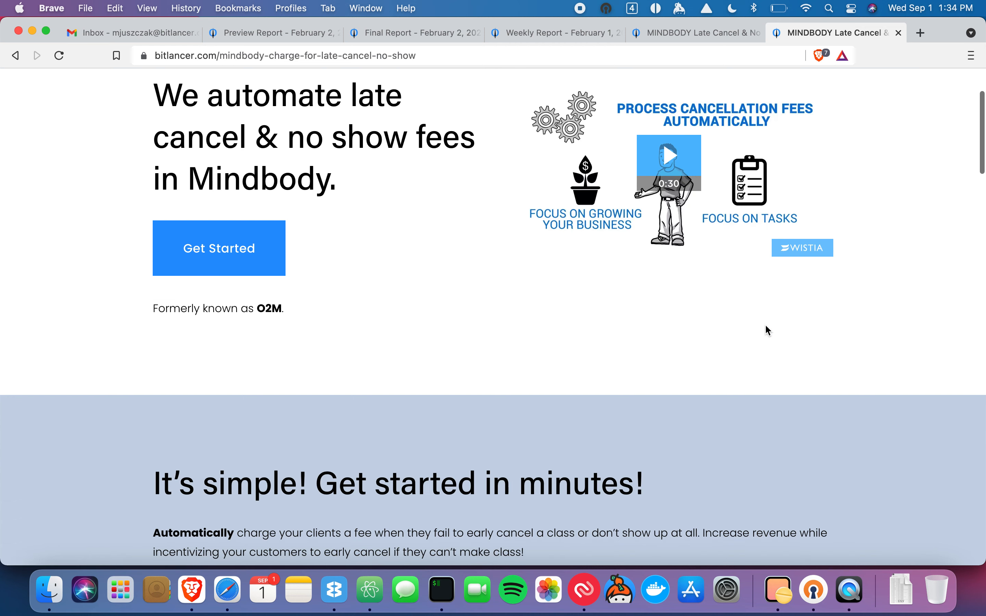
scroll(766, 326, down, 5)
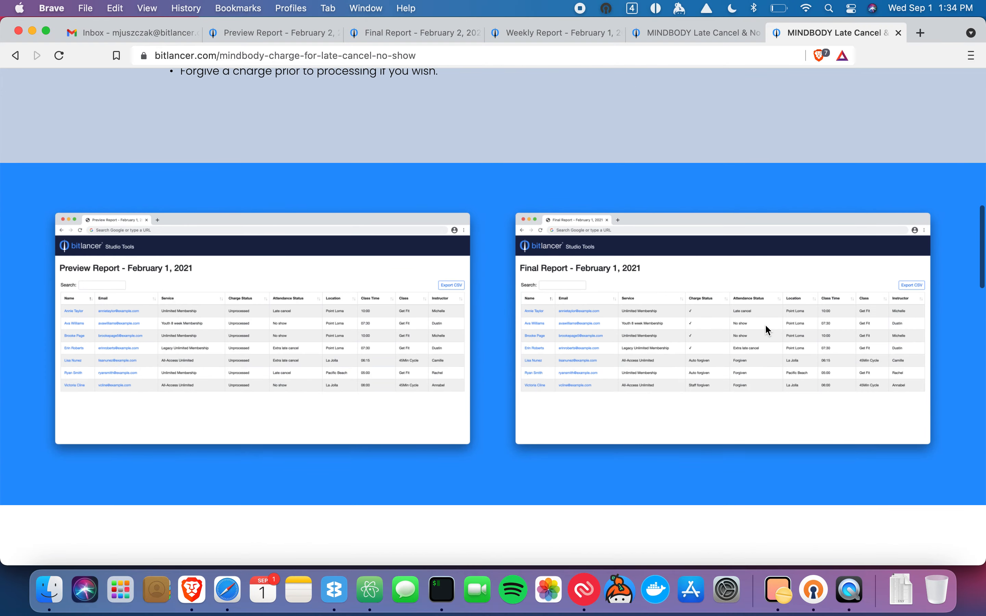
scroll(636, 326, down, 2)
scroll(637, 328, down, 10)
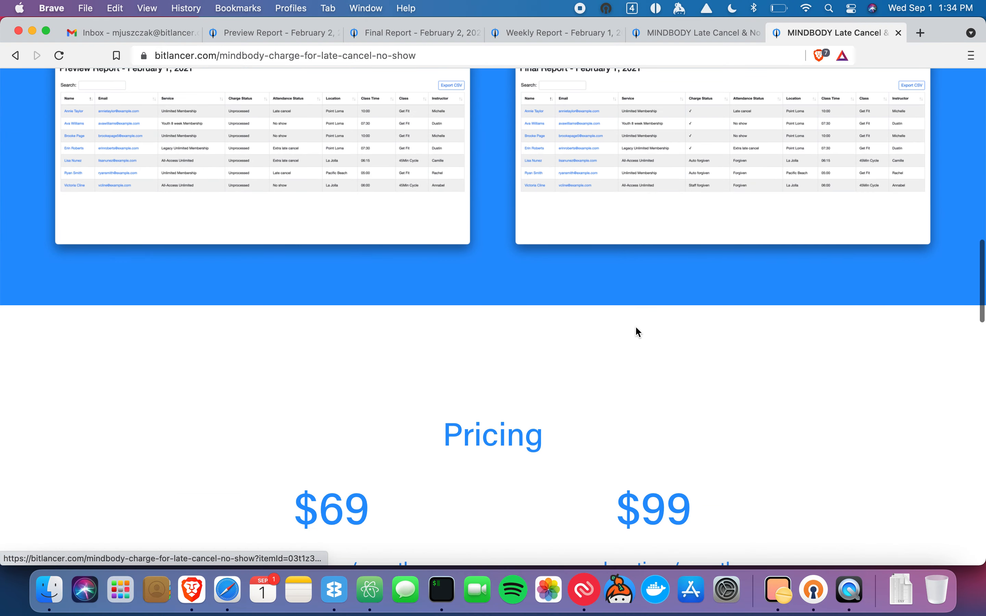
scroll(637, 327, down, 12)
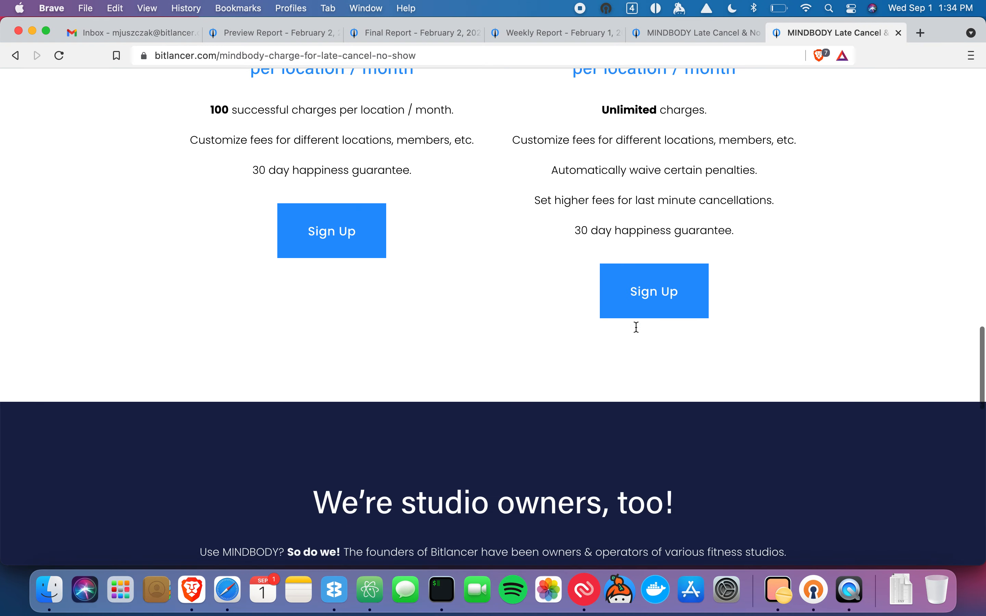
scroll(636, 328, down, 3)
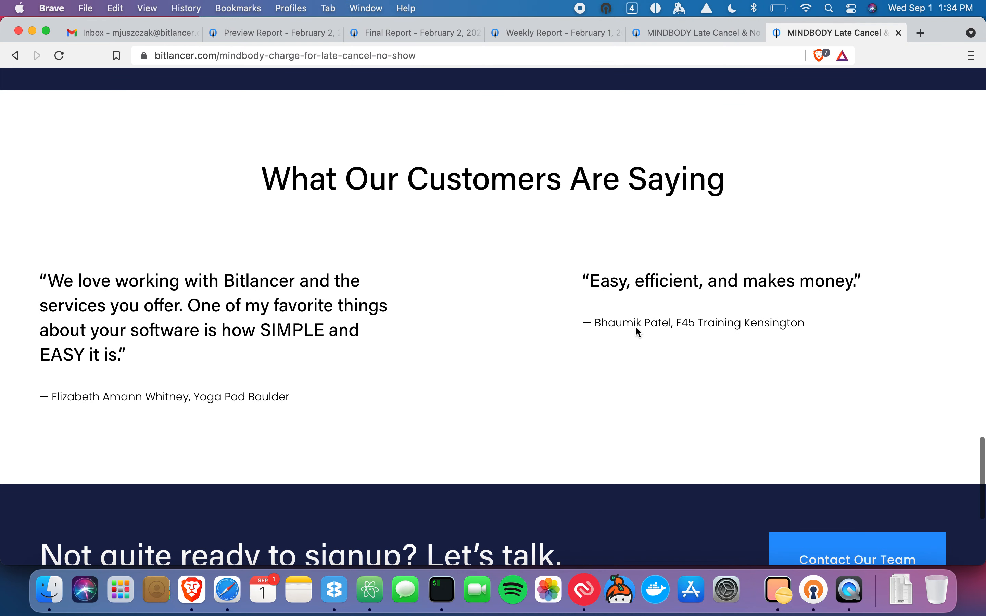
scroll(636, 327, down, 3)
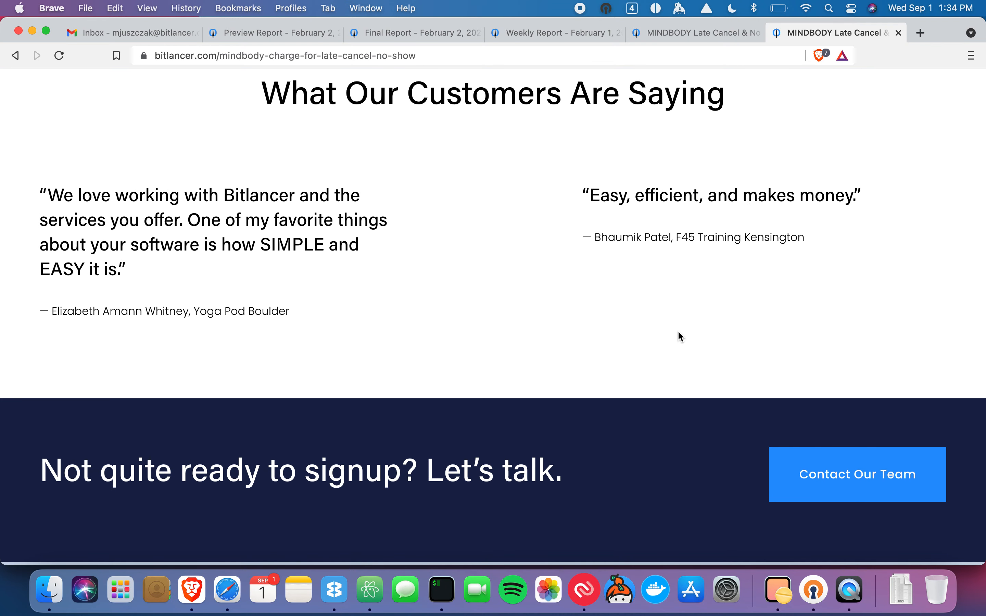